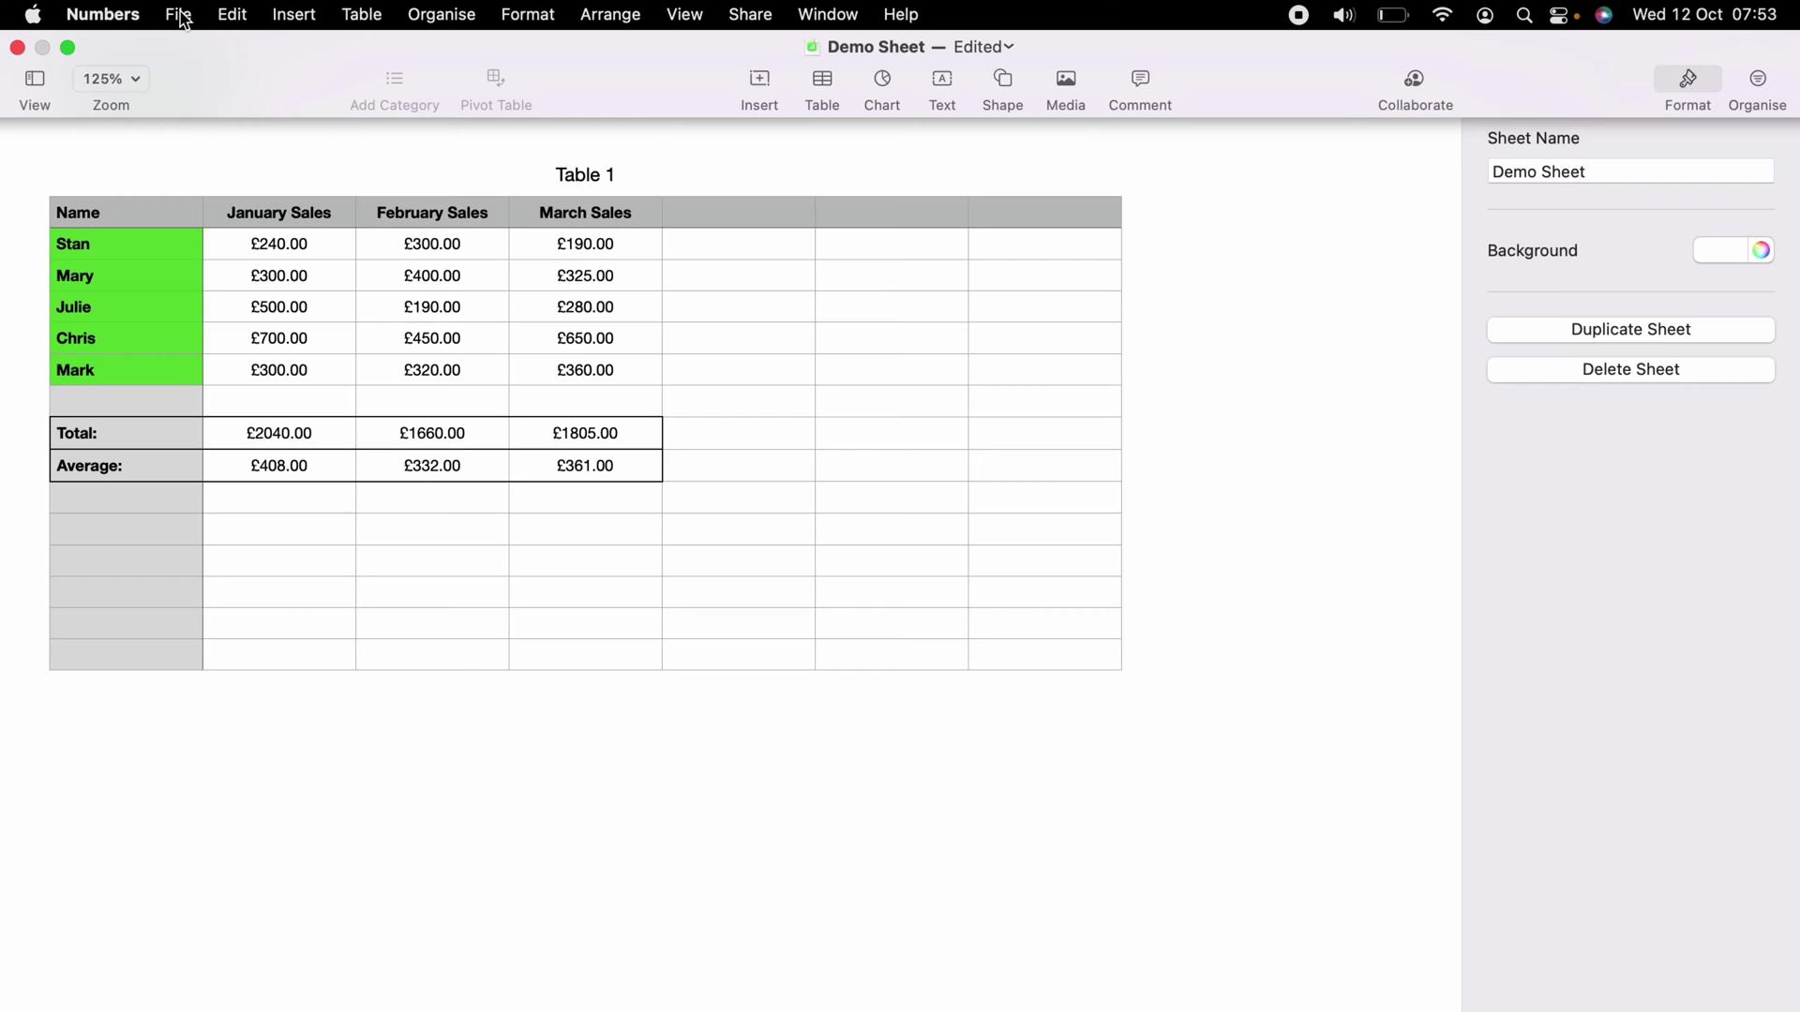
# - Open the File menu to reach the Export To formats
pyautogui.click(180, 18)
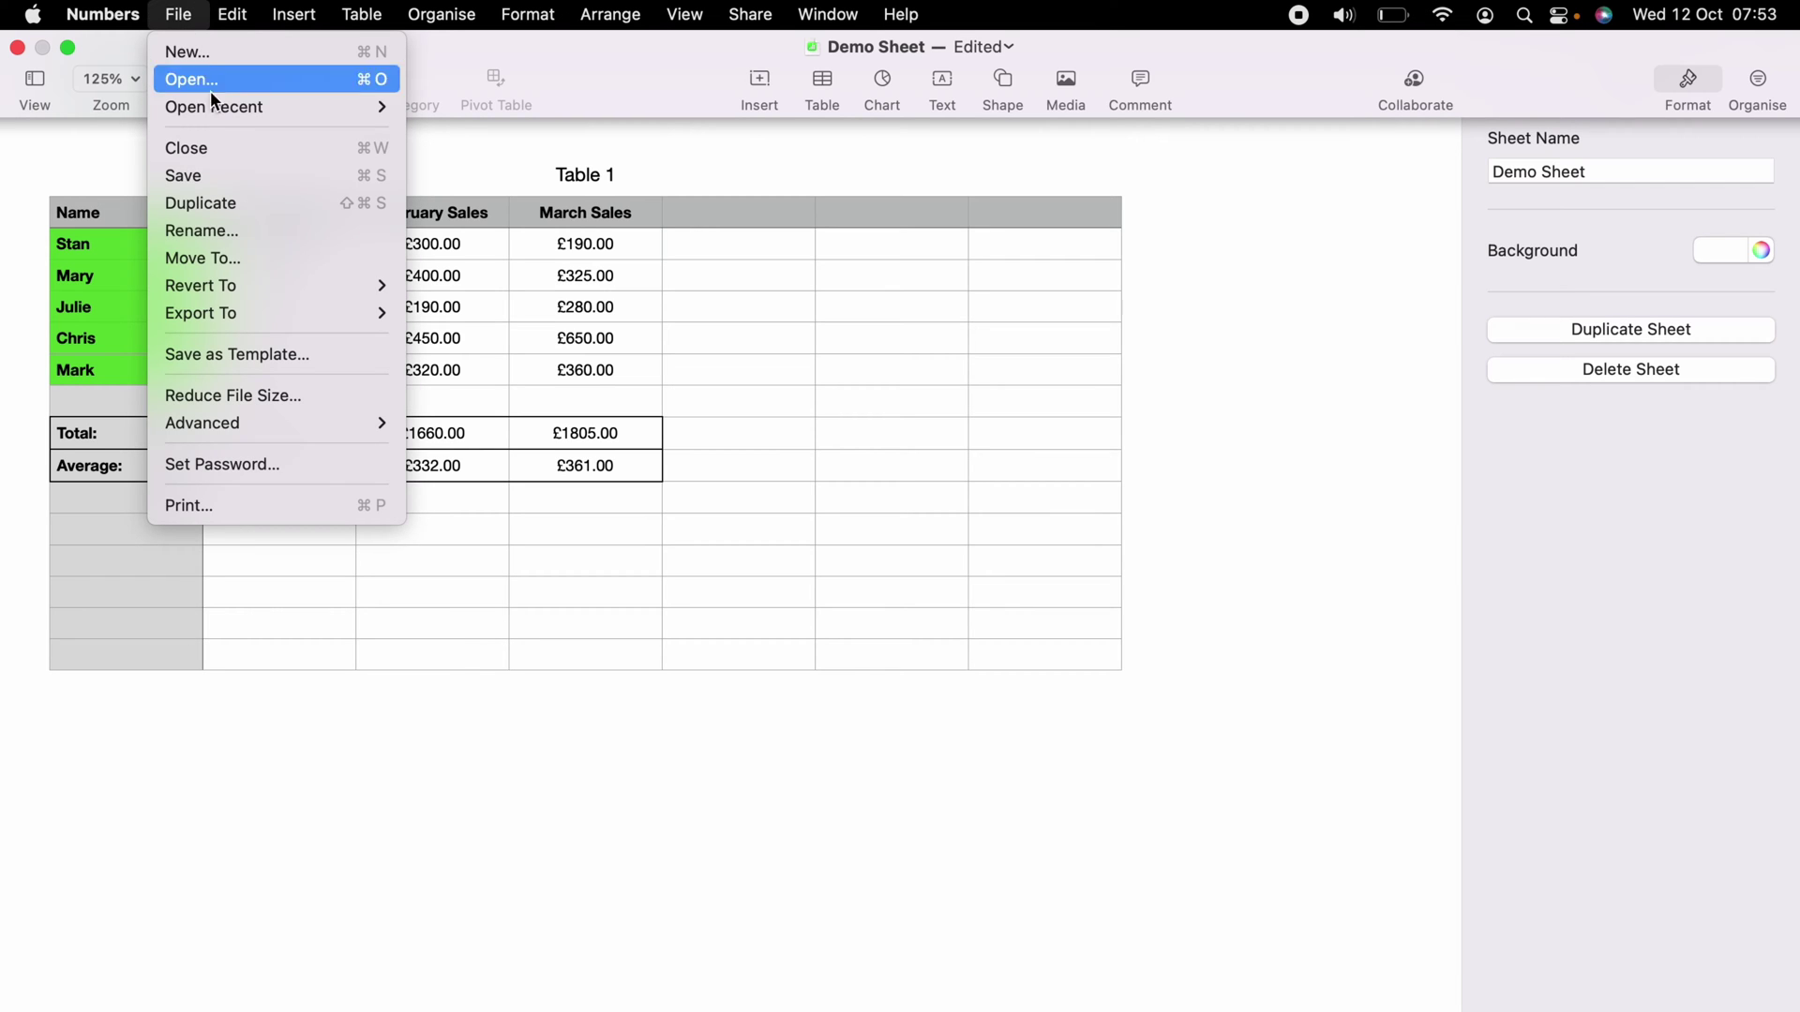
pyautogui.moveTo(267, 312)
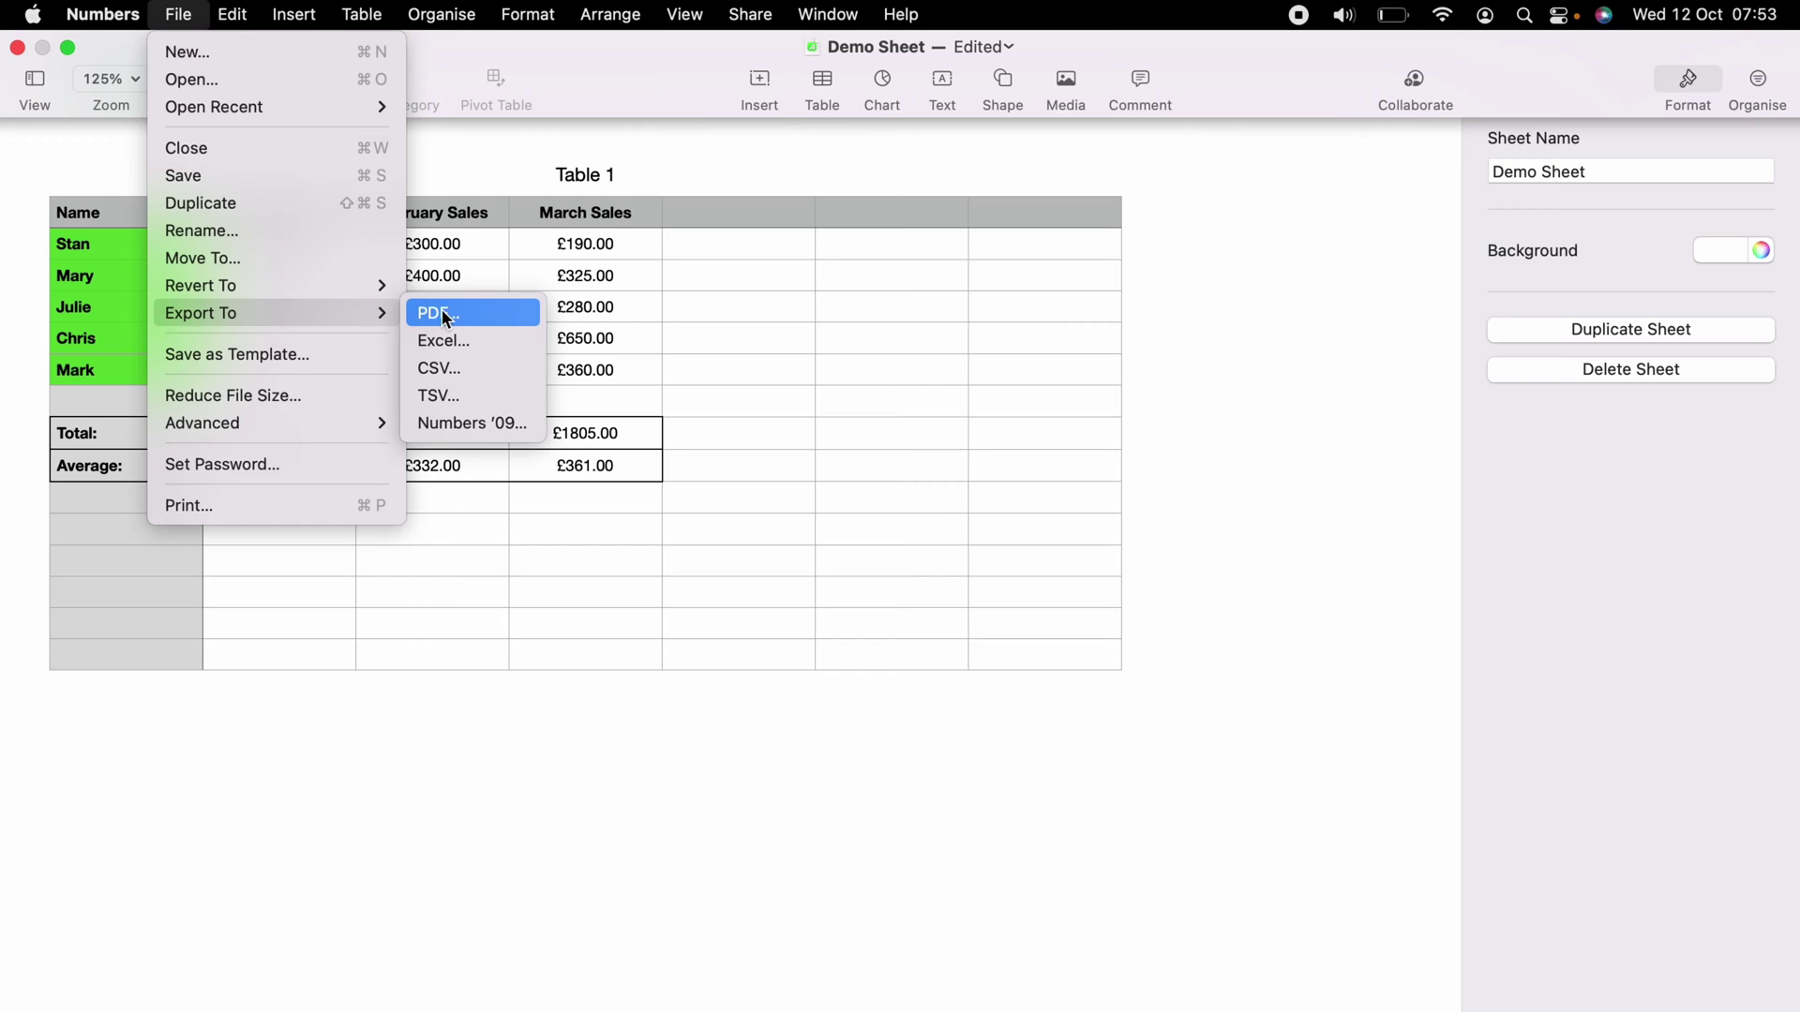
# - Choose Excel export with no password and .xlsx format under Advanced Options
pyautogui.click(517, 345)
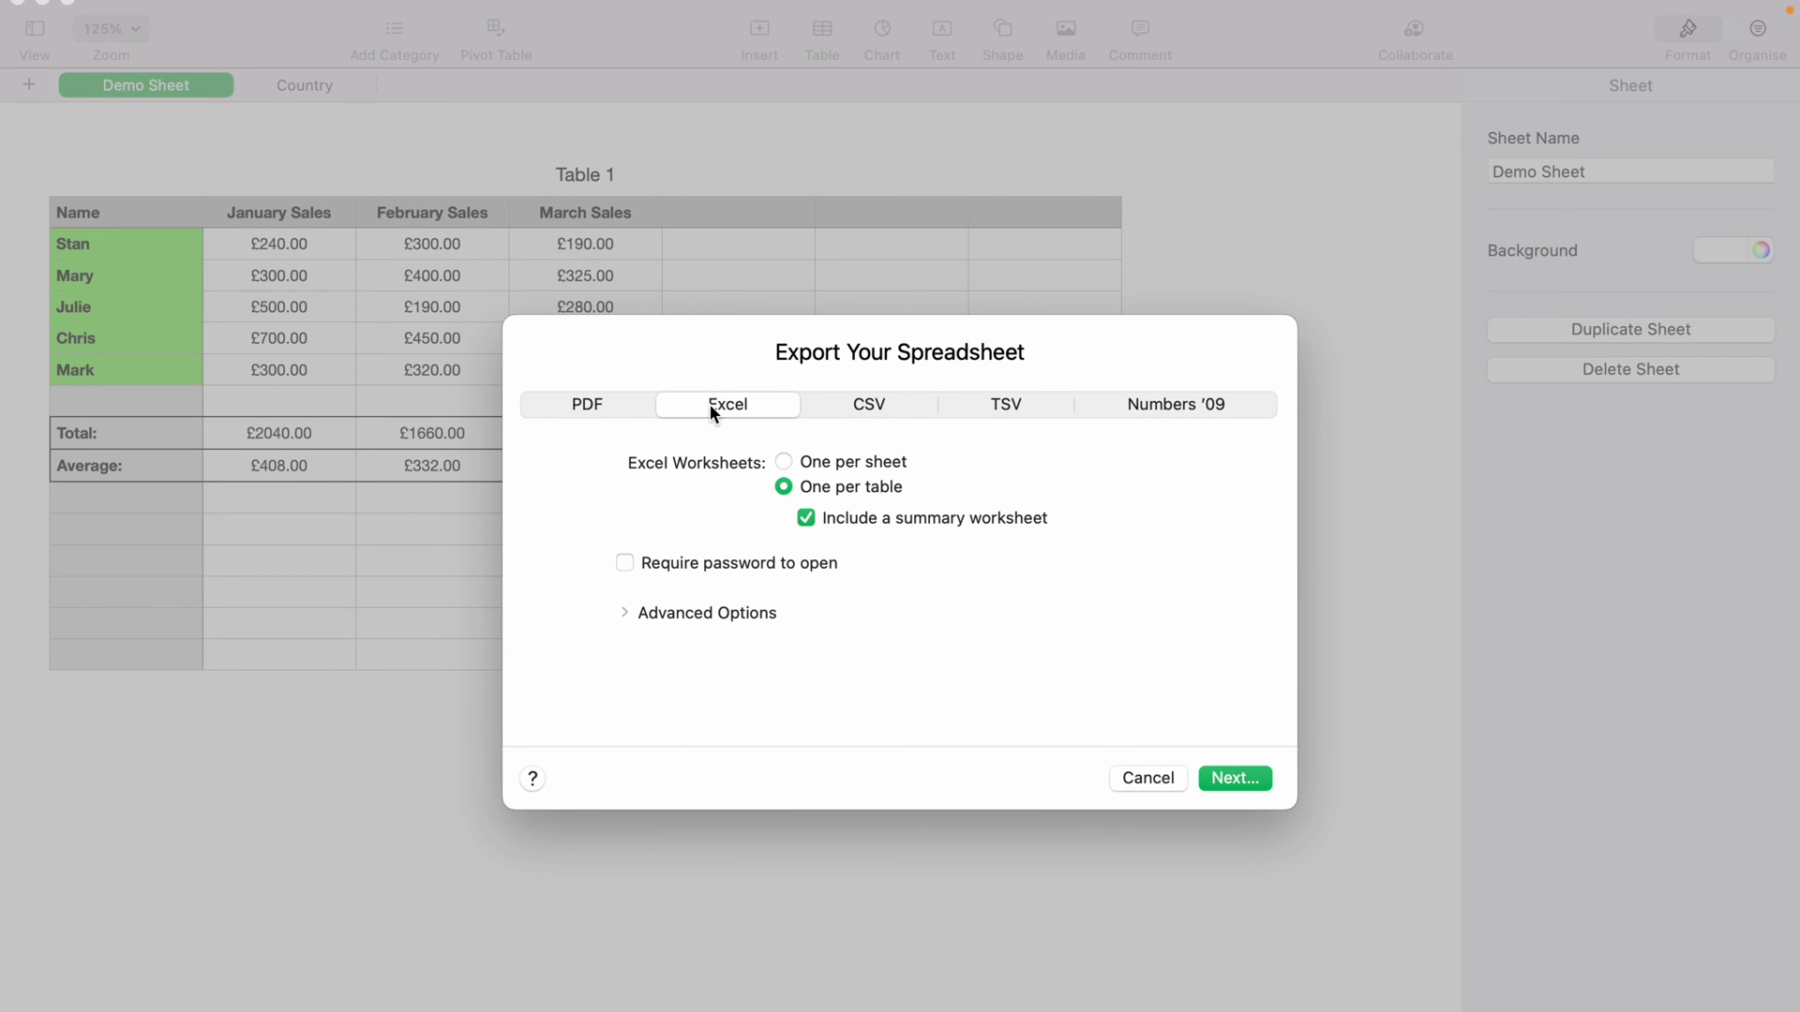
pyautogui.click(691, 556)
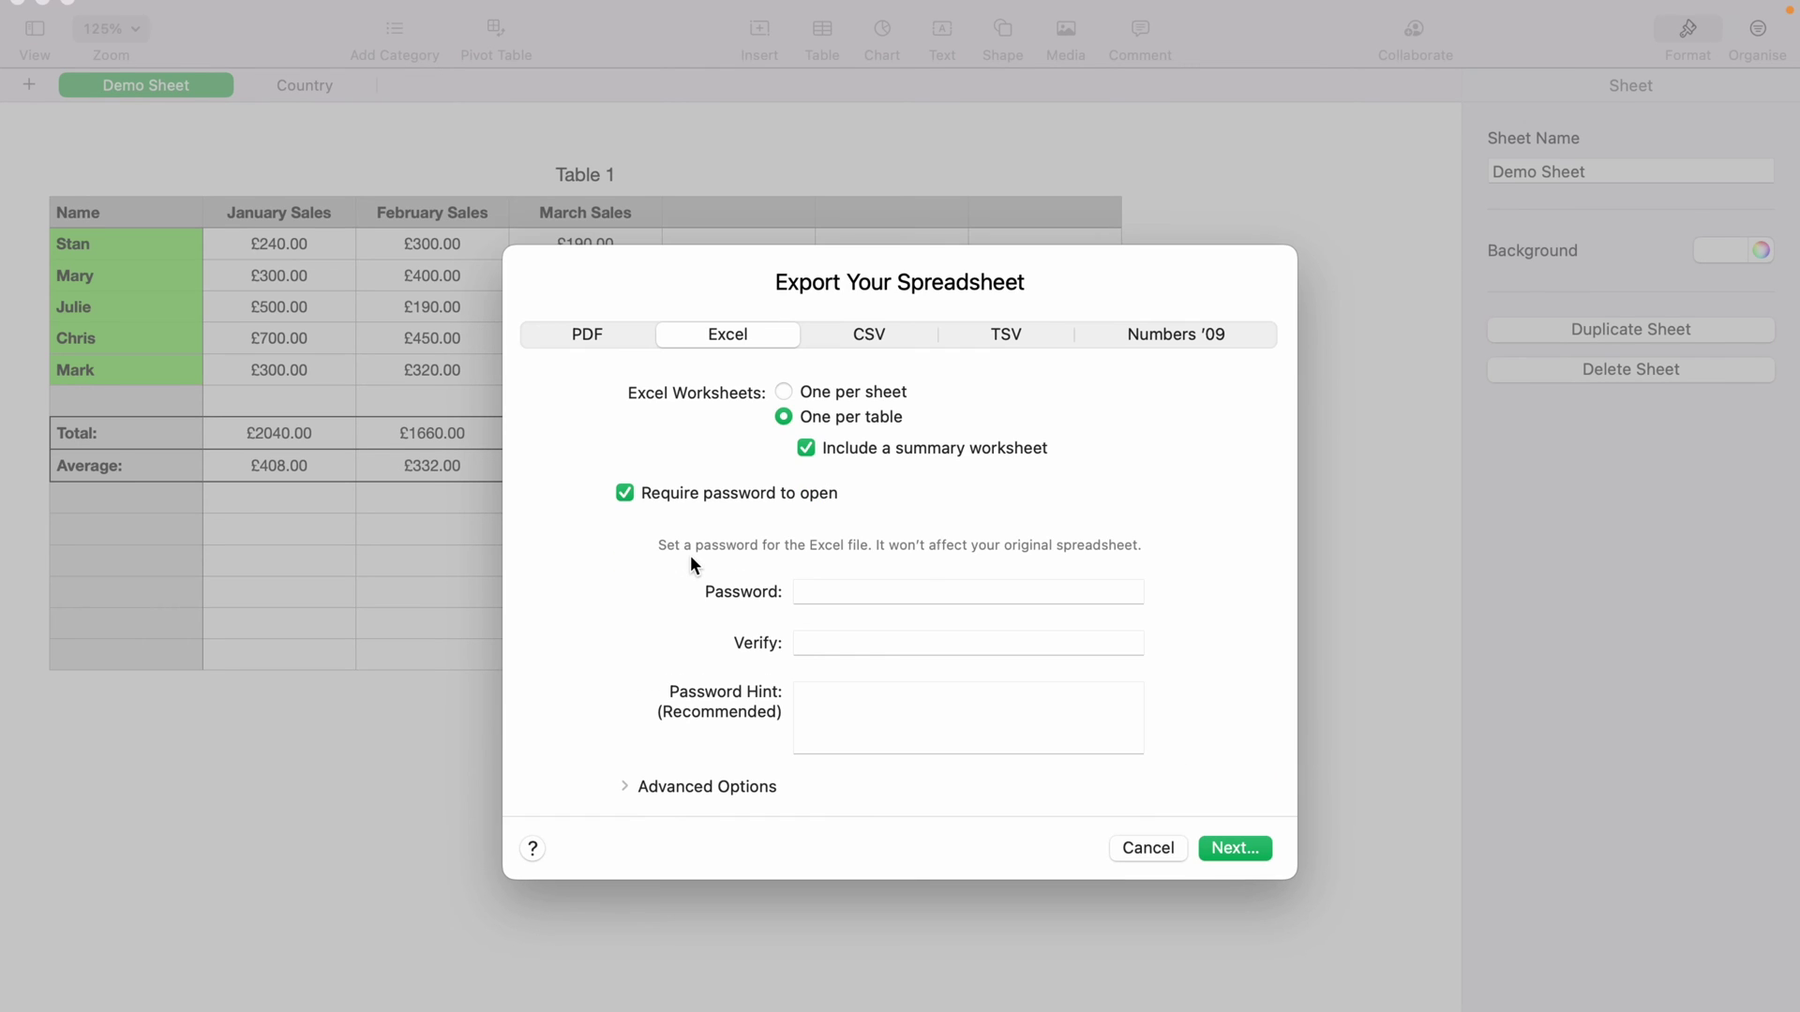
pyautogui.click(673, 493)
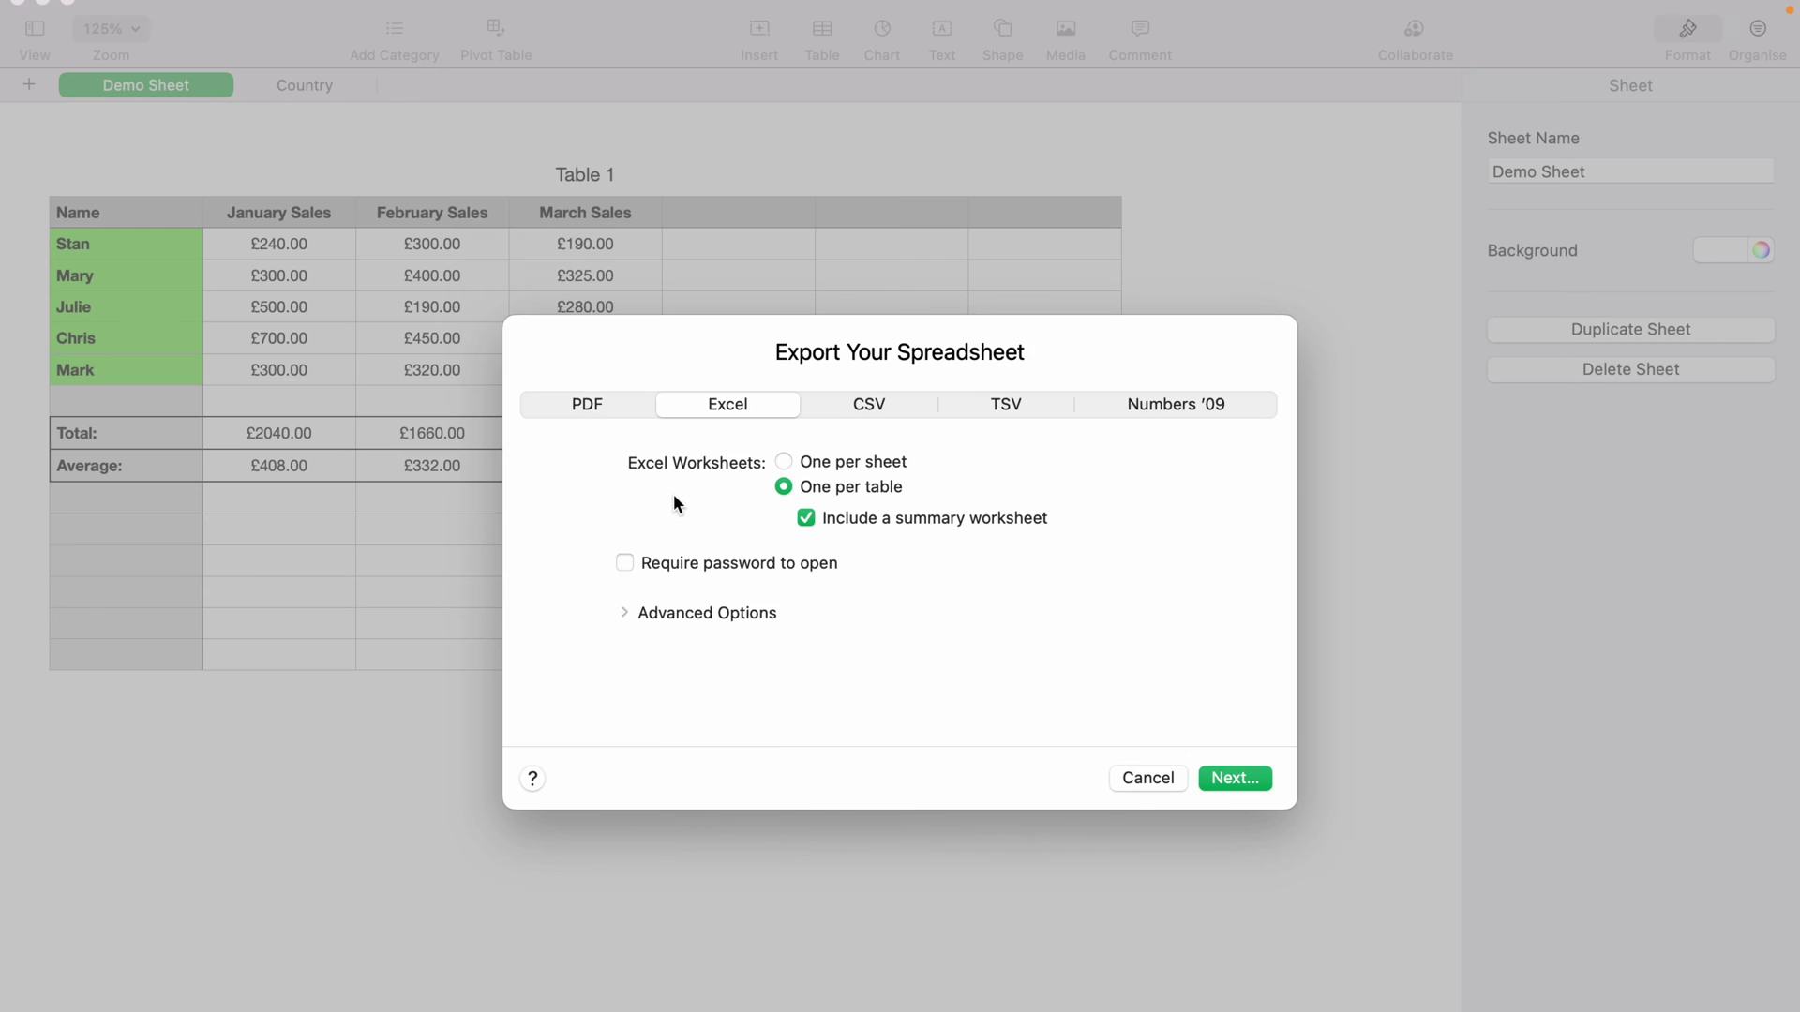
pyautogui.click(625, 613)
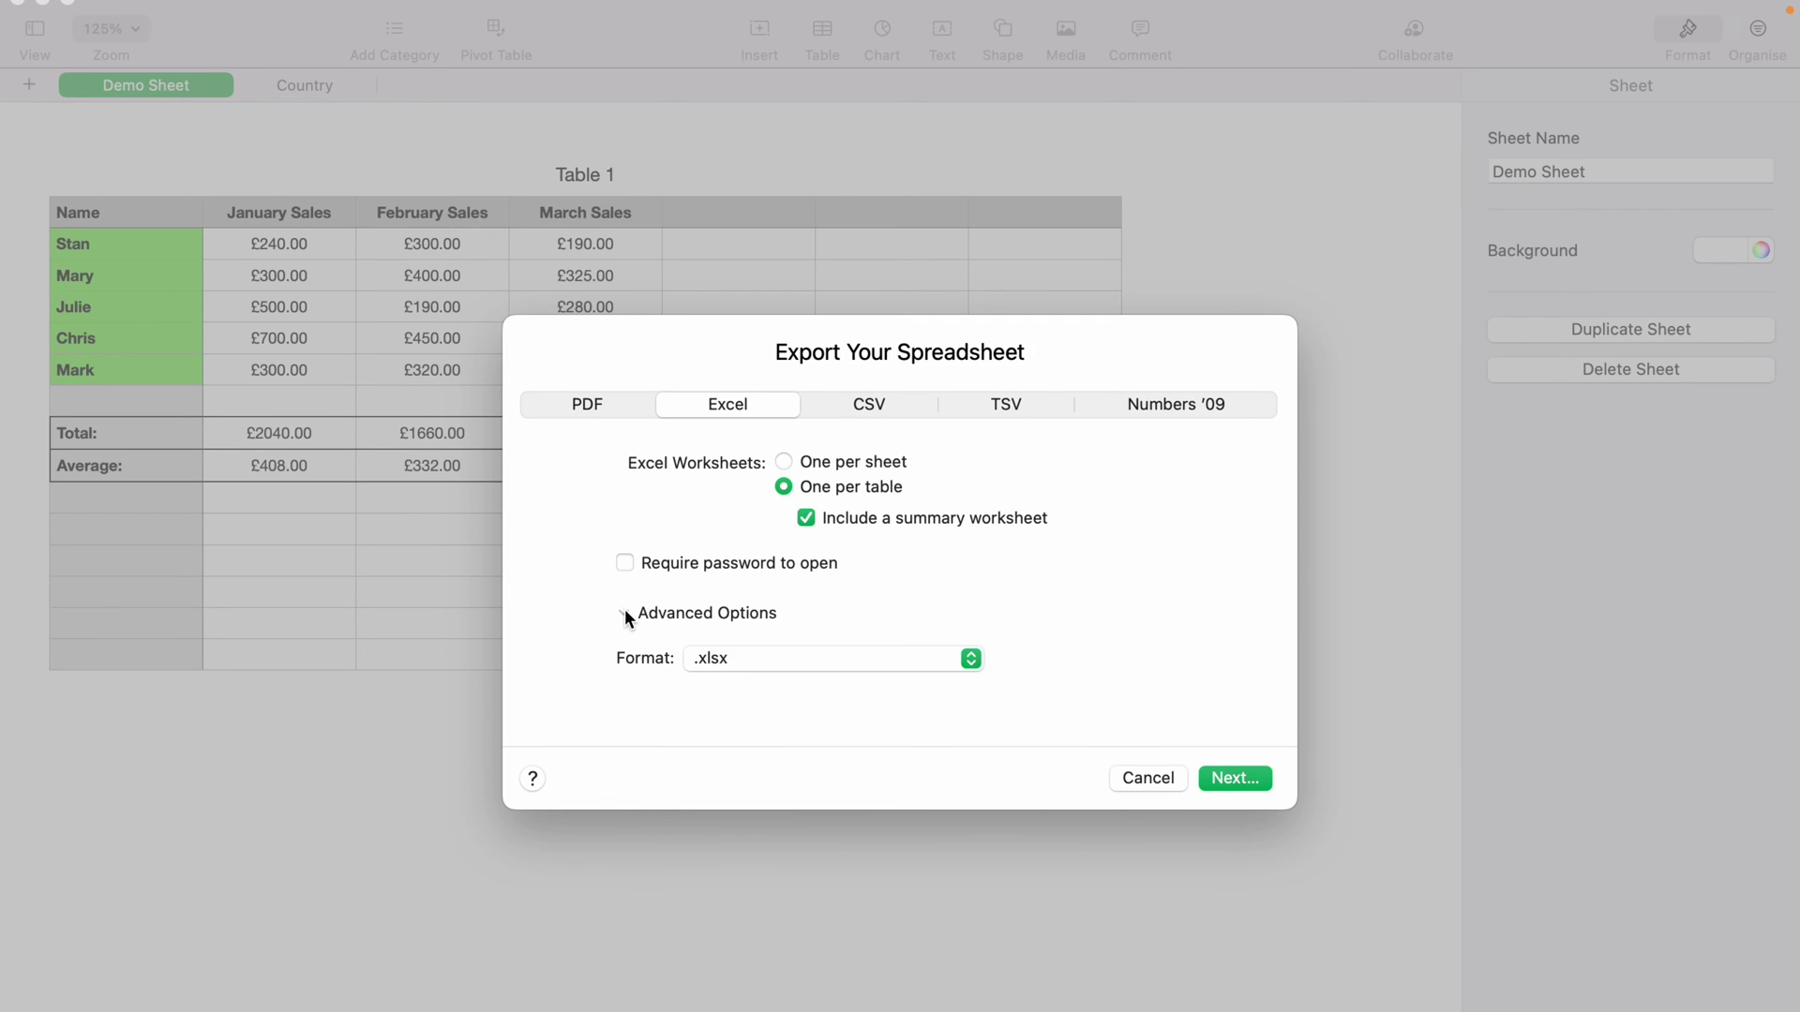
pyautogui.click(733, 656)
pyautogui.click(885, 641)
# - Name the export 'Demo Sheet EXCEL' and export it to the Desktop
pyautogui.click(1230, 777)
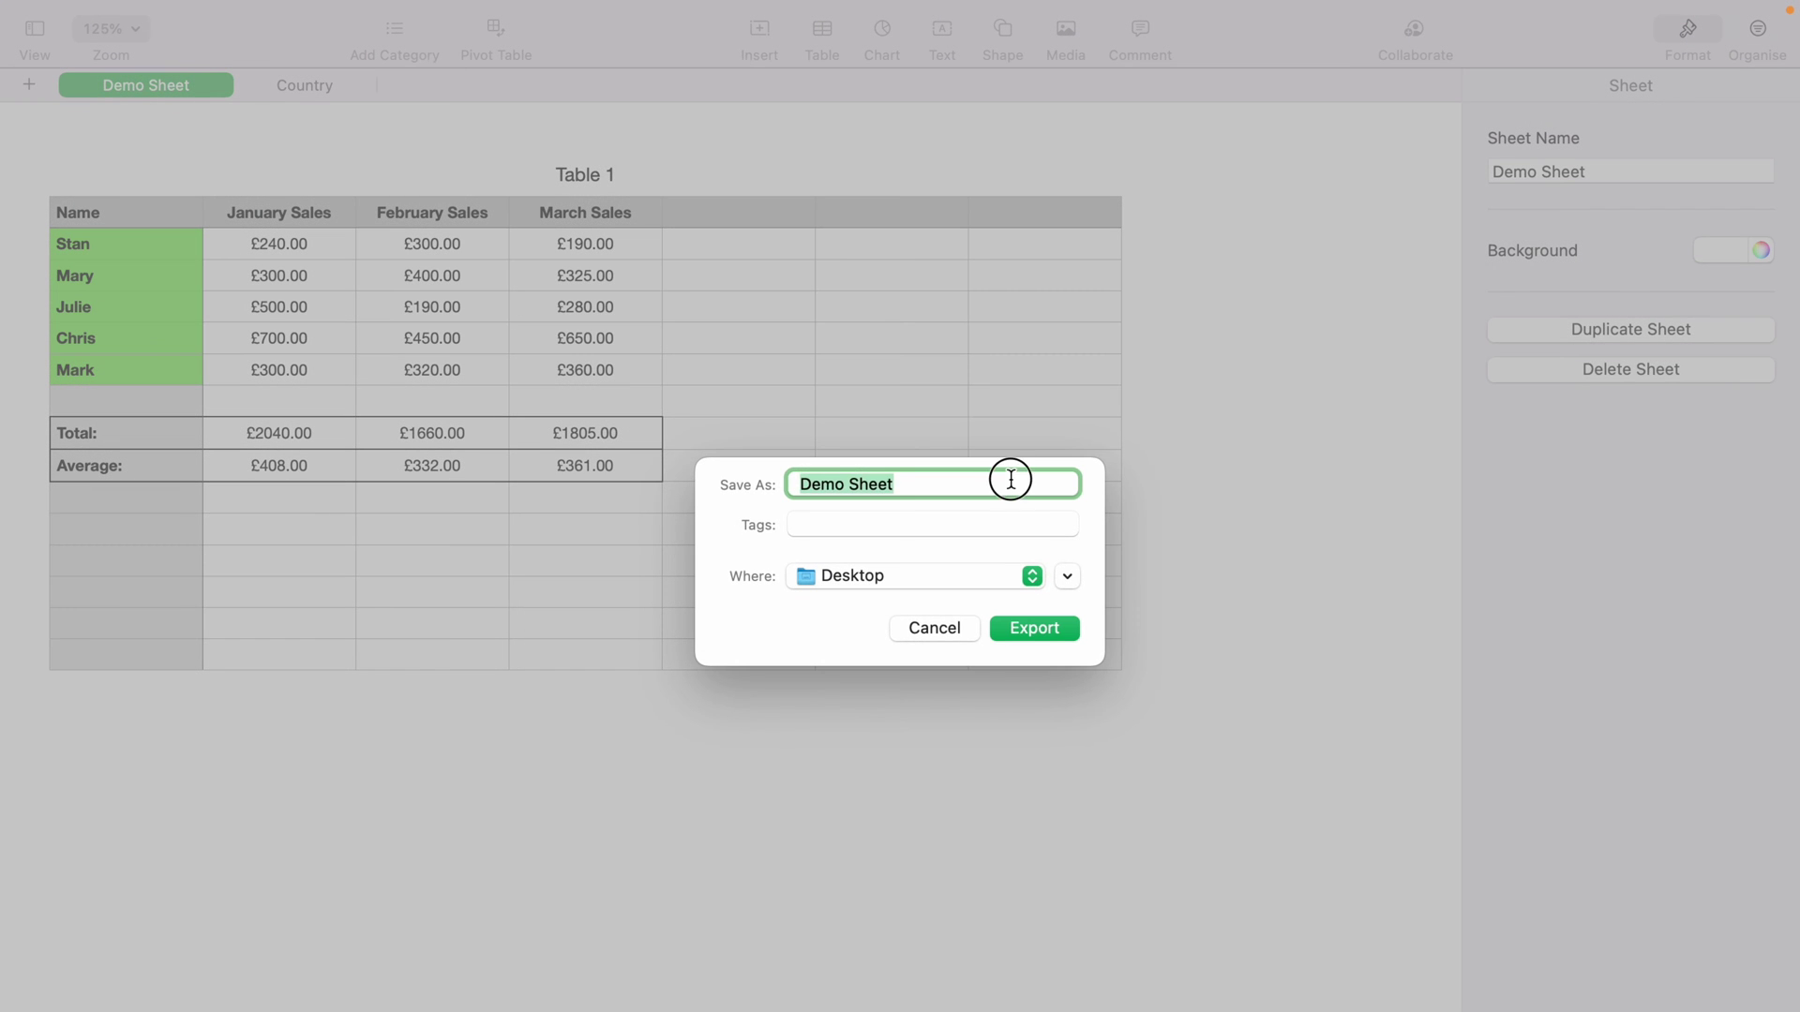
pyautogui.click(1011, 480)
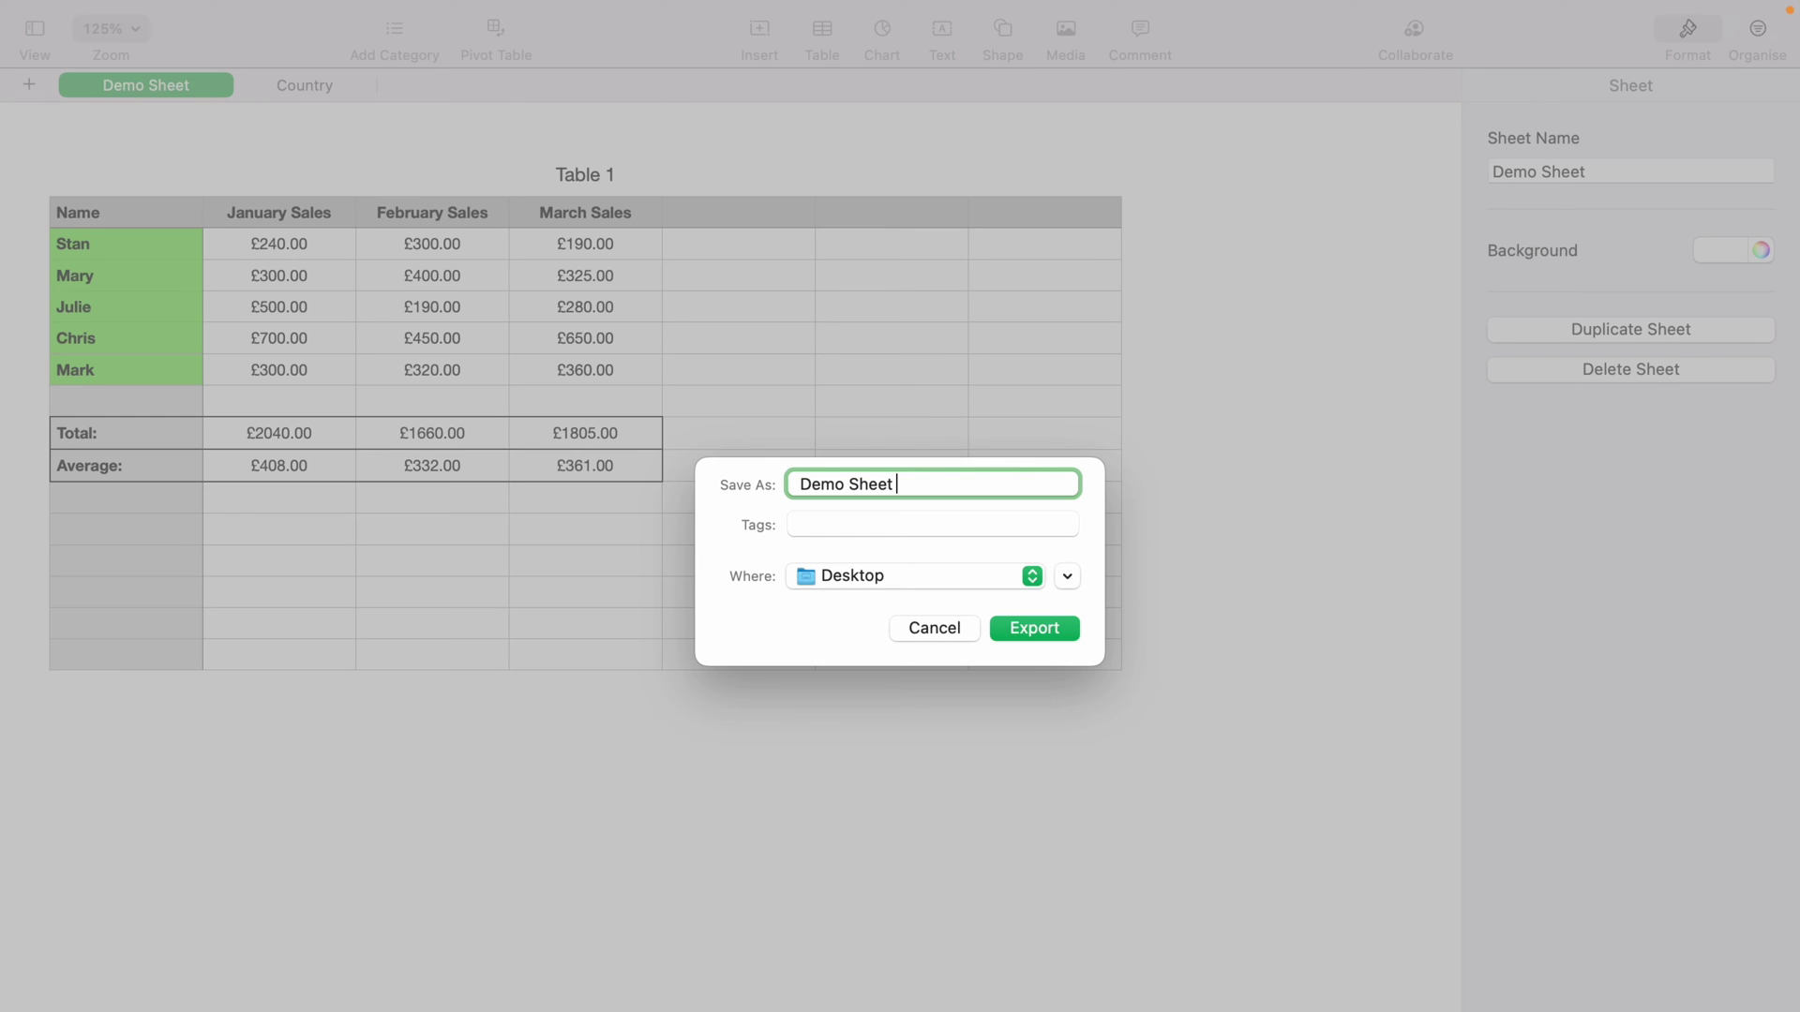
pyautogui.write('EXCE')
pyautogui.write('L')
pyautogui.click(1034, 627)
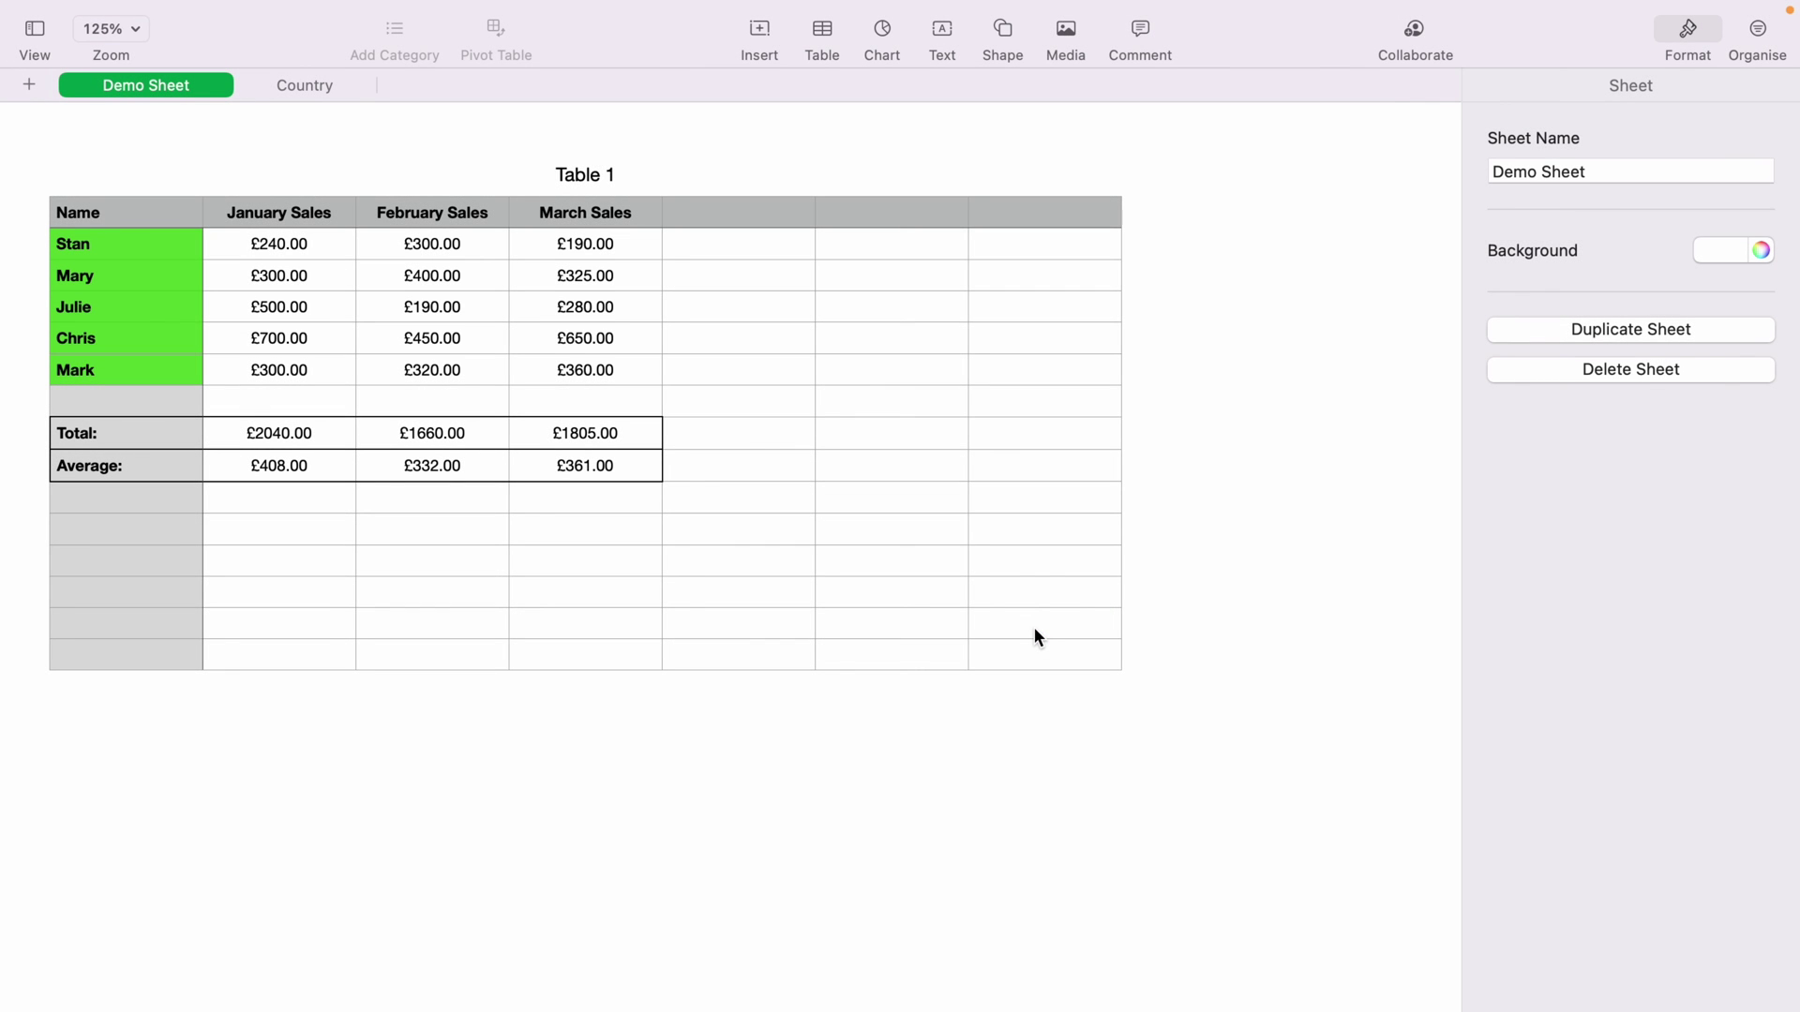